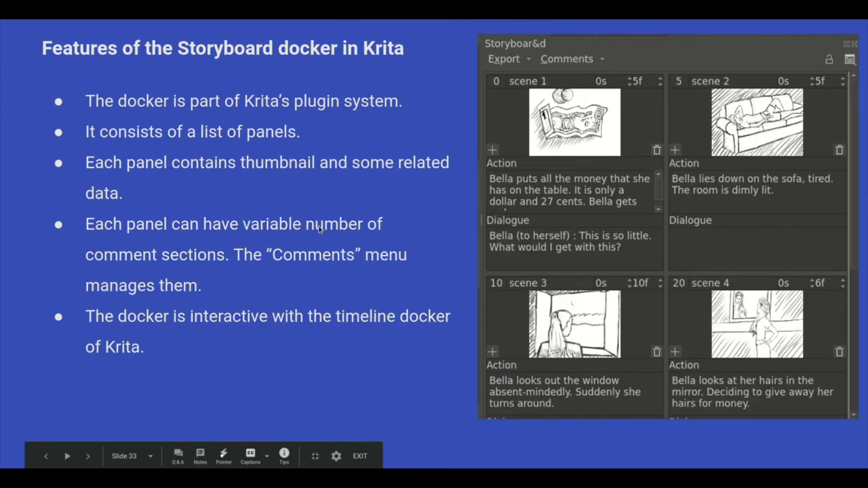
- Switch from the Google Slides slideshow to the Krita window showing sb.kra
key("alt+Tab")
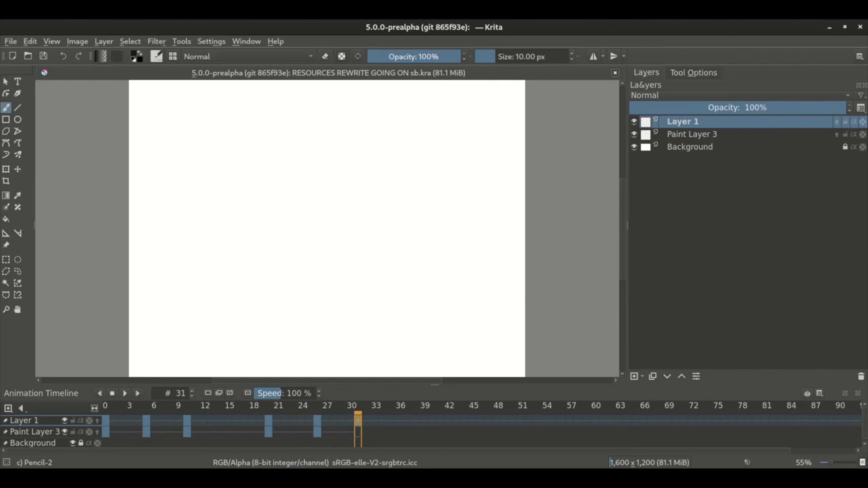
- Enable the Storyboard docker from Settings > Dockers and display its scene panels
left_click(216, 41)
mouse_move(156, 41)
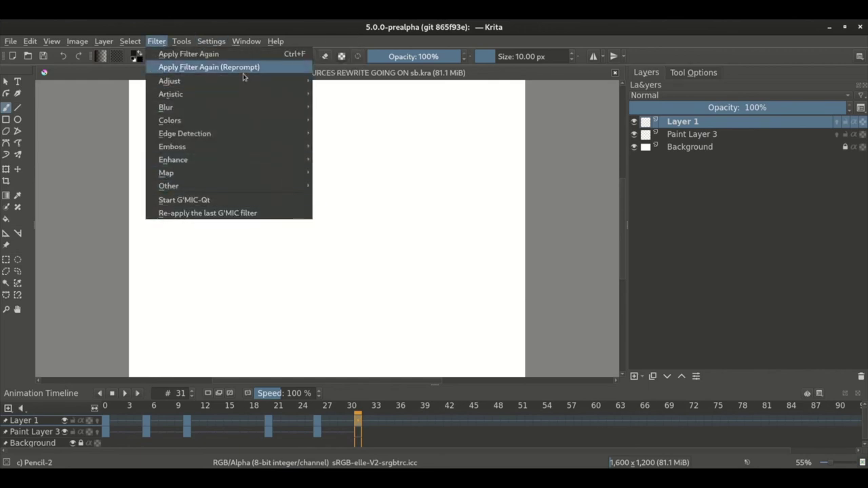
mouse_move(211, 41)
mouse_move(230, 138)
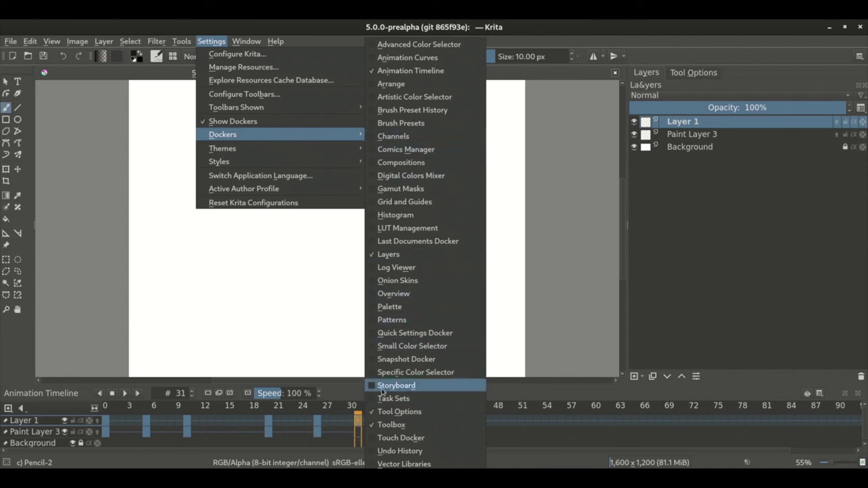
left_click(396, 385)
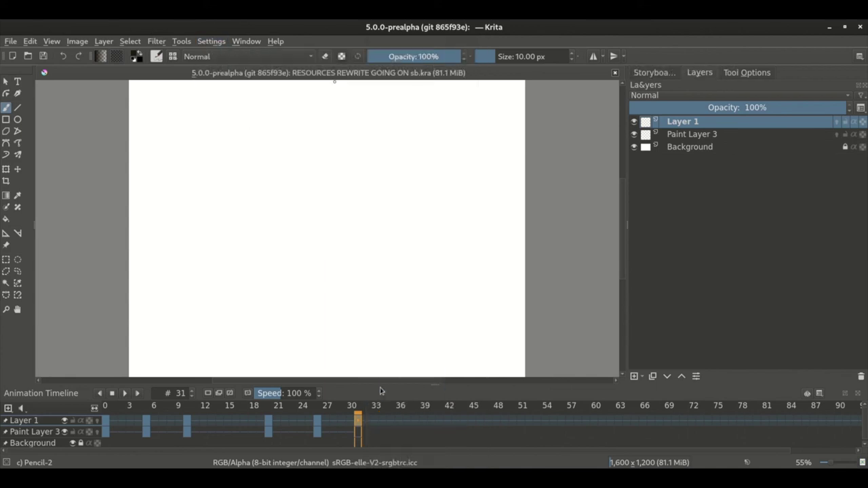
left_click(657, 73)
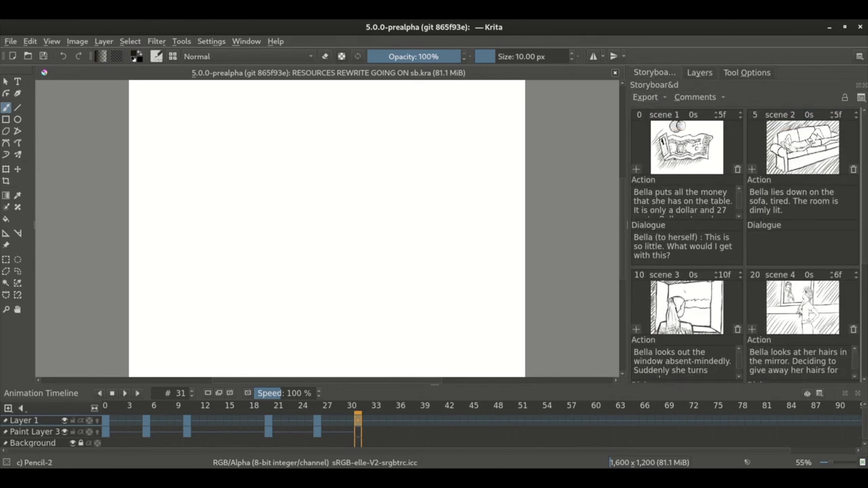
- Select scenes 1 to 4 to jump the canvas to each frame, then return to scene 1
left_click(668, 116)
left_click(790, 221)
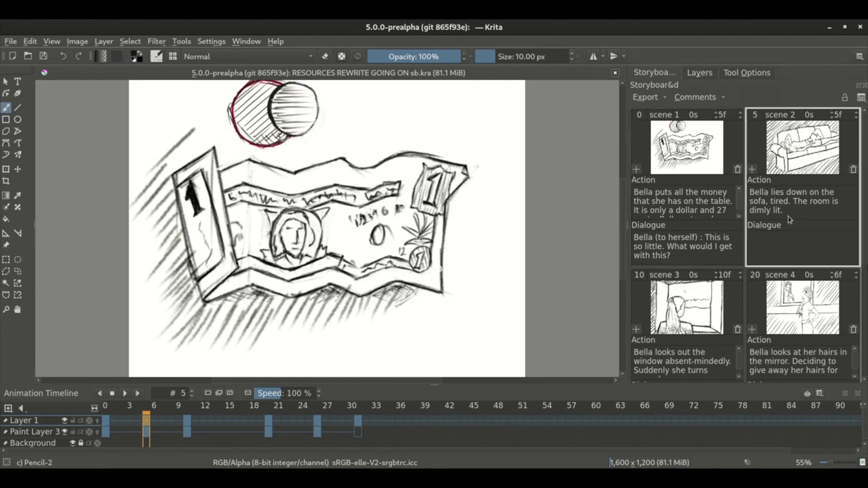
left_click(694, 350)
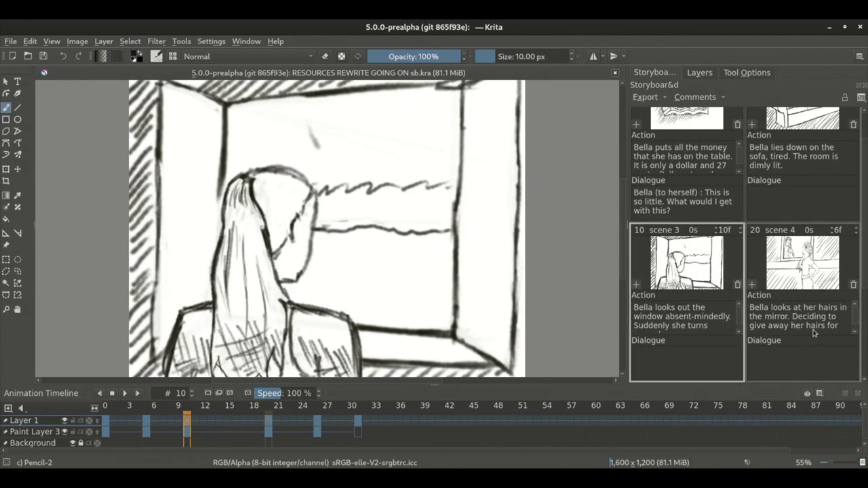
left_click(823, 348)
scroll(801, 324, "up", 1)
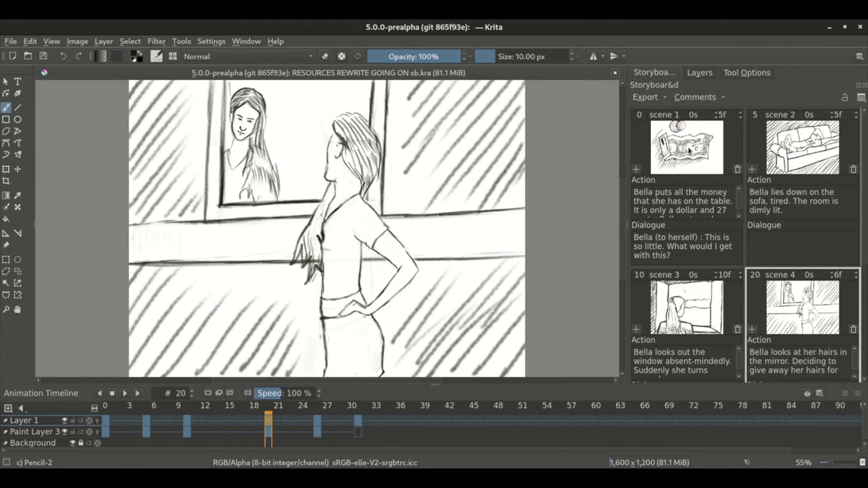
left_click(670, 209)
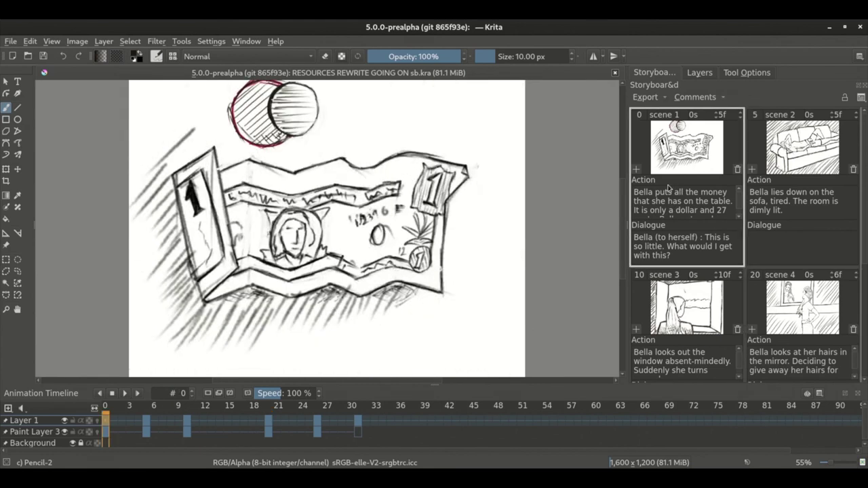
left_click(671, 116)
- Toggle the Dialogue comment field off and on in the Comments list
left_click(725, 98)
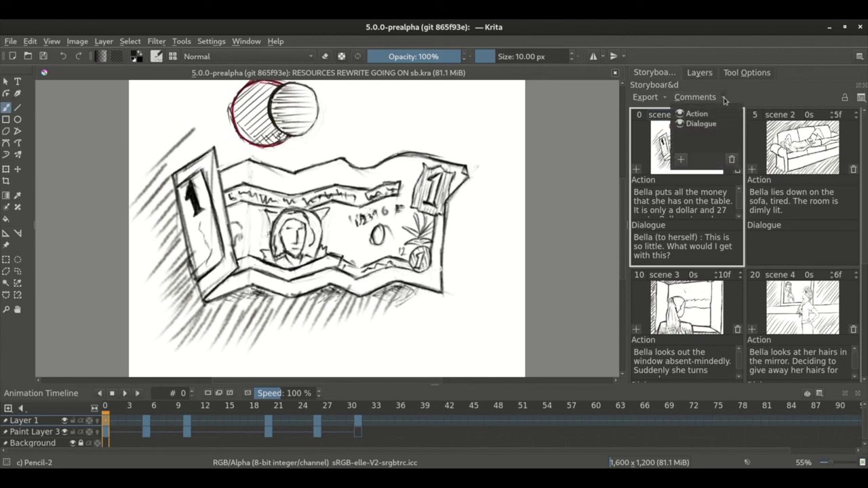
left_click(680, 124)
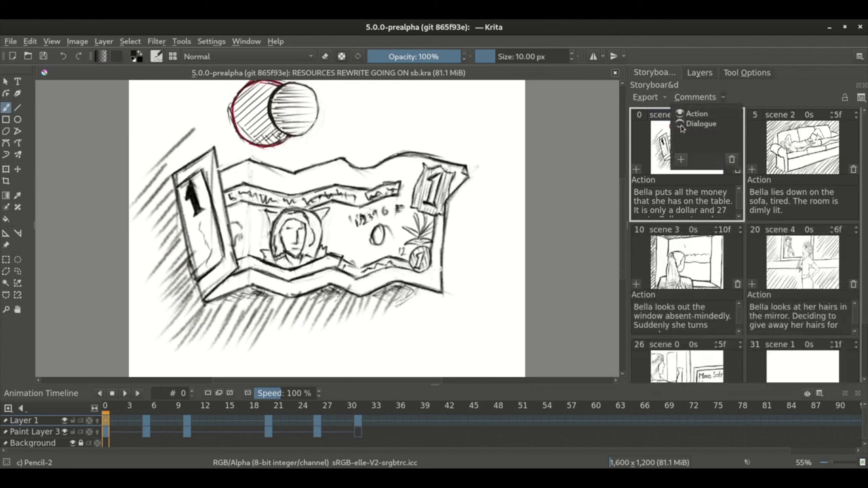
left_click(681, 124)
left_click(680, 124)
left_click(680, 123)
left_click(680, 124)
left_click(680, 124)
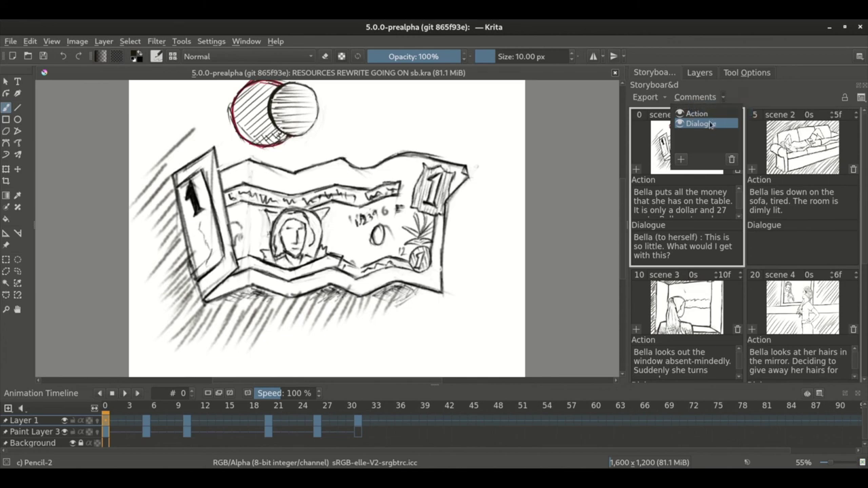
- Drag Dialogue above Action so every scene panel lists dialogue first
left_click_drag(710, 124, 721, 112)
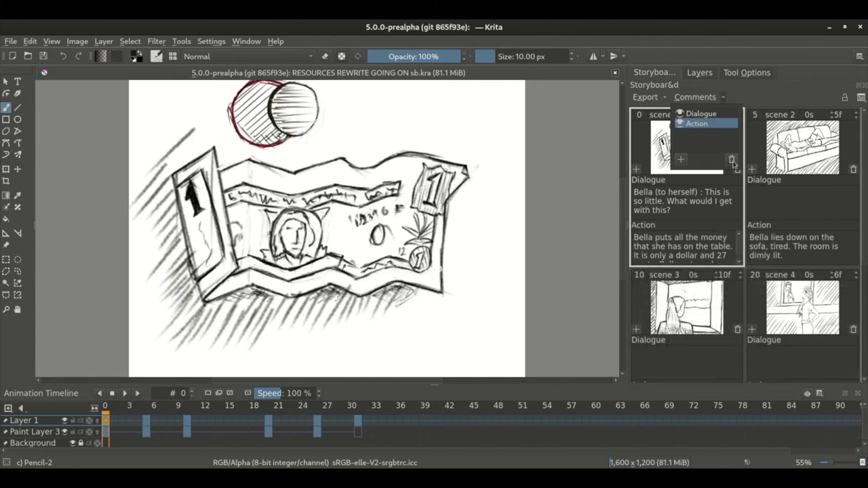
left_click(730, 210)
left_click(781, 194)
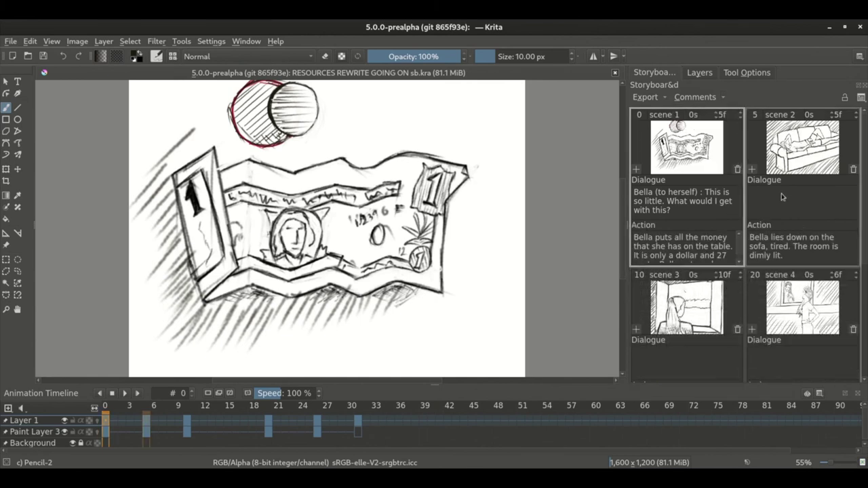
- Enter 'I like sleeping so much' as scene 2's dialogue, then show the window overview
type("I ")
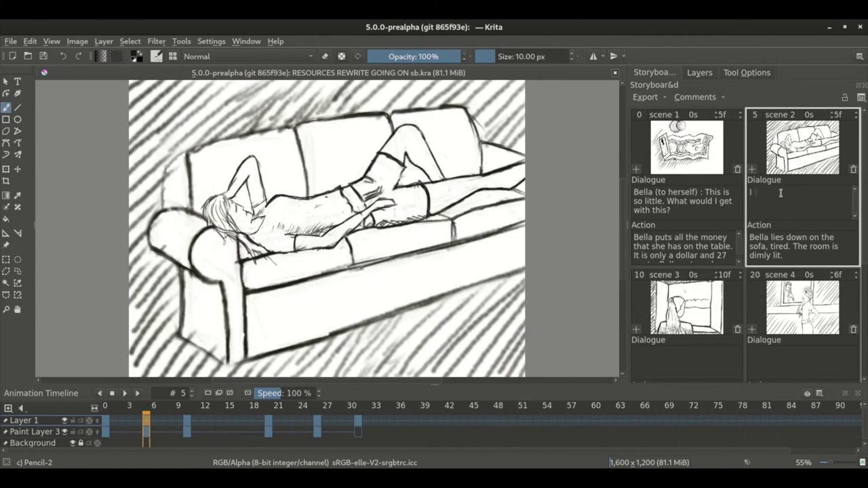
type("like sleeping so much.")
key("super")
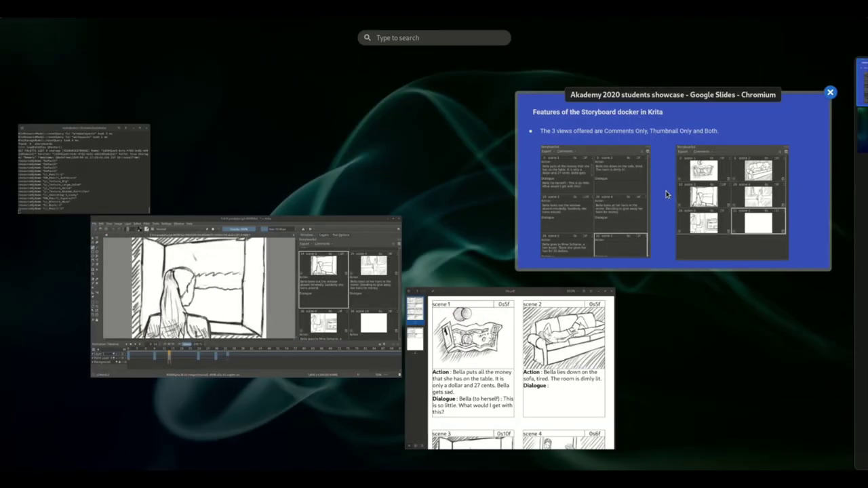
- Bring the Google Slides presentation back to the front
left_click(665, 195)
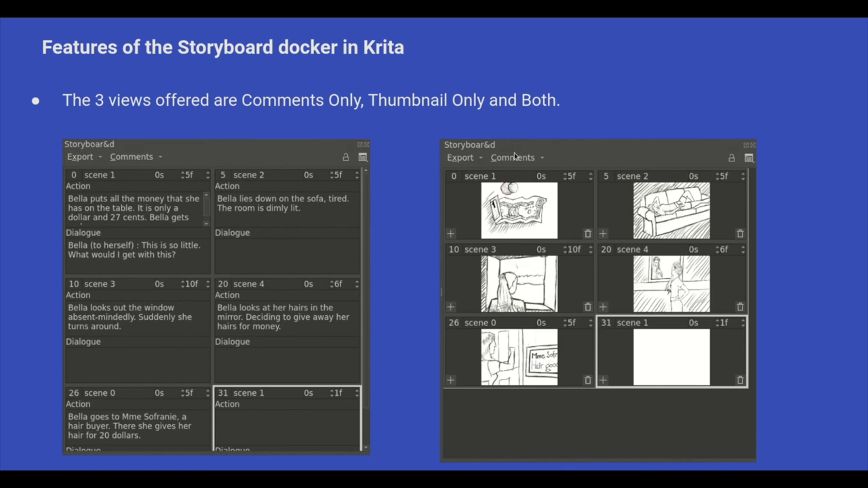
- Extend scene 1 from 9 to 11 frames, then move the playhead to frame 21
key("alt+Tab")
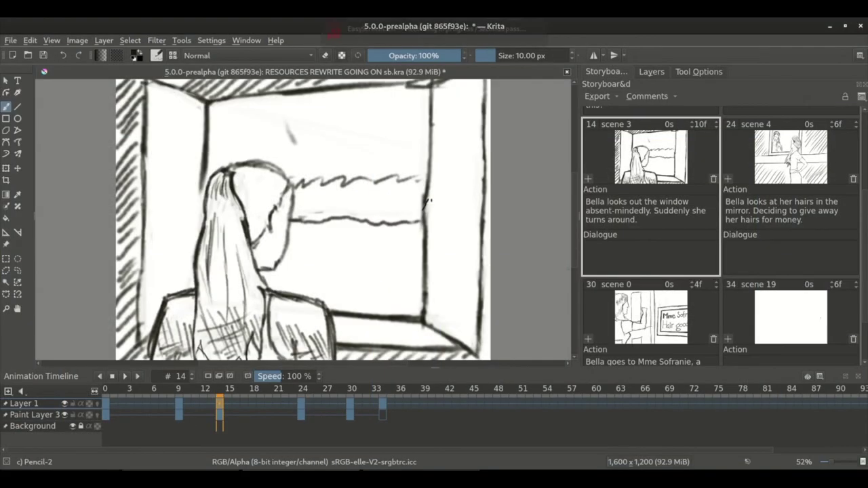
scroll(723, 204, "up", 3)
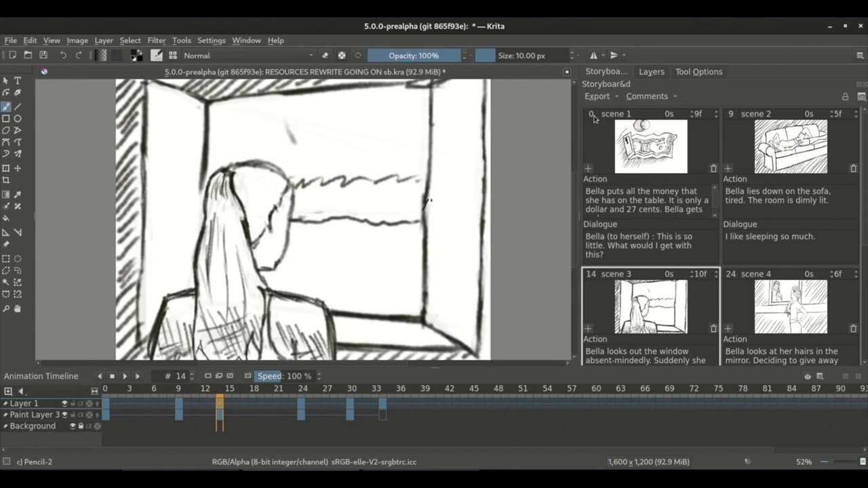
left_click(640, 115)
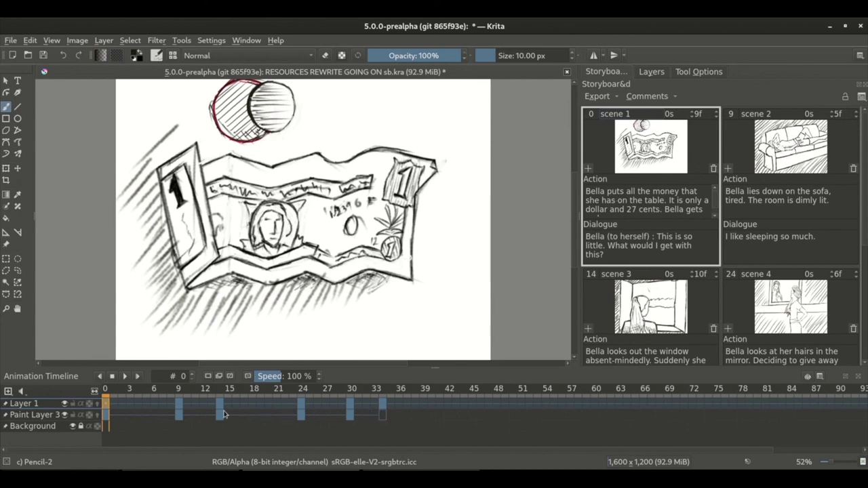
left_click(716, 114)
left_click(716, 114)
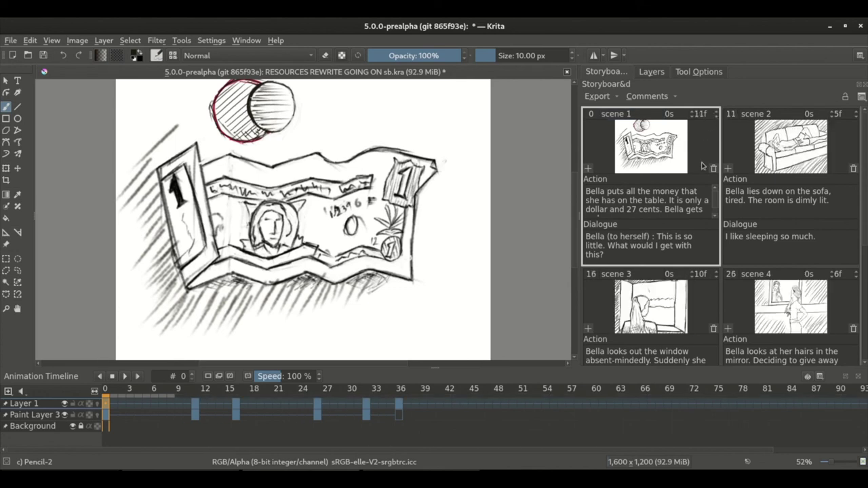
left_click(284, 405)
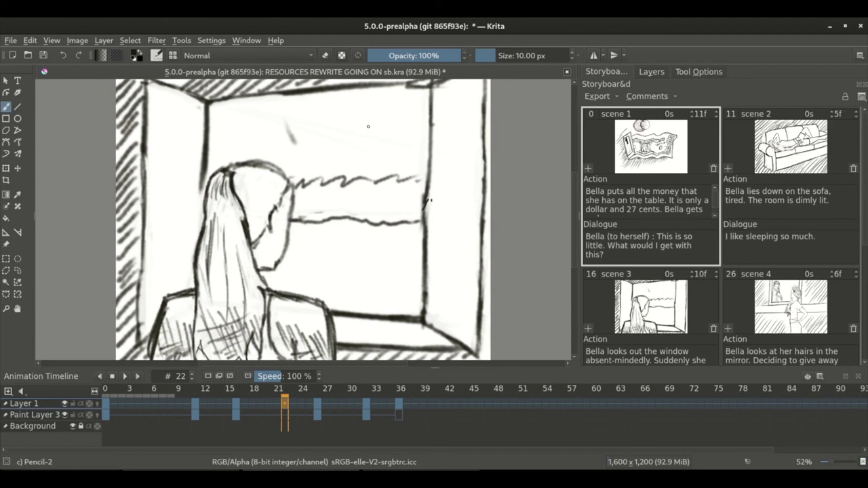
left_click(276, 406)
- Draw a circle in the window sky at frame 21 and select the resulting scene 21
mouse_move(390, 109)
left_mouse_down()
mouse_move(345, 108)
mouse_move(339, 135)
mouse_move(350, 158)
mouse_move(376, 164)
mouse_move(392, 153)
mouse_move(382, 101)
left_mouse_up()
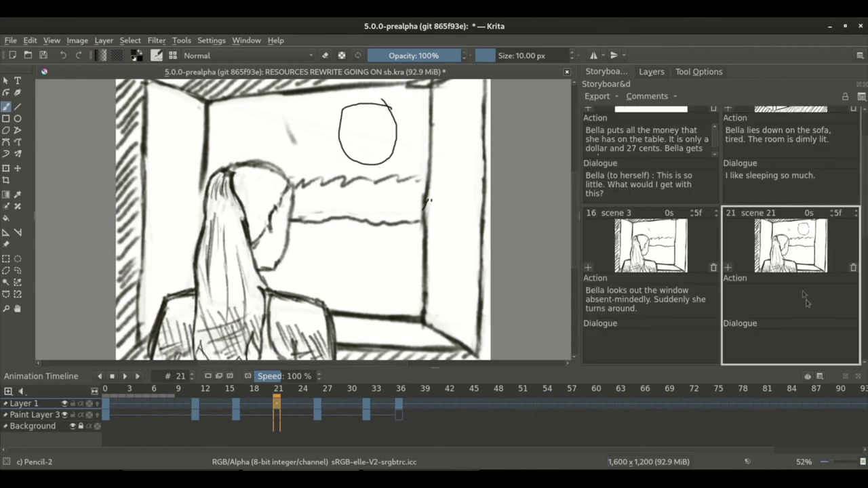
scroll(854, 198, "down", 2)
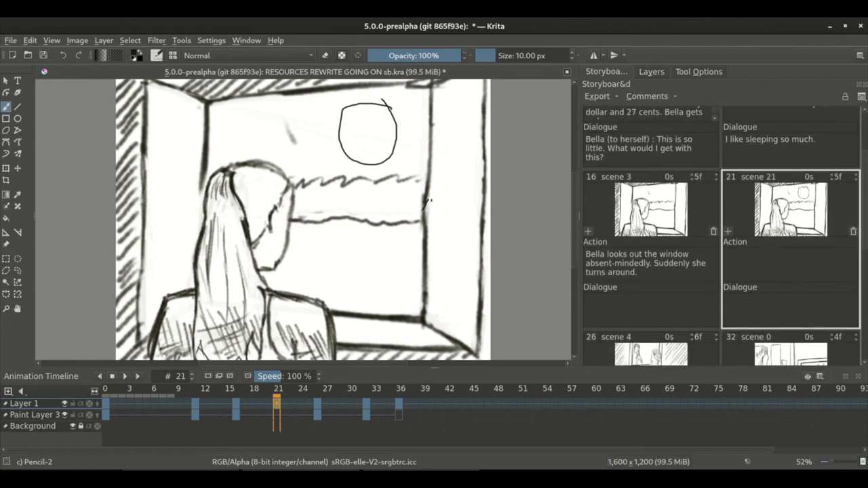
left_click(685, 281)
left_click(739, 266)
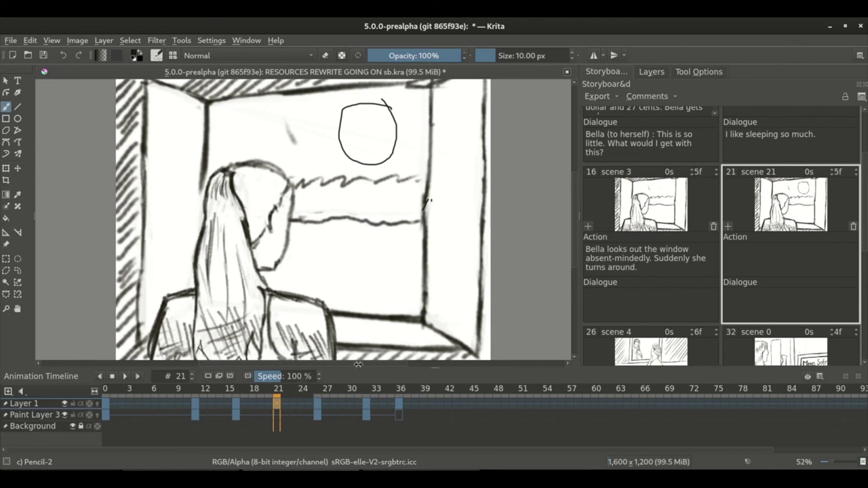
- Remove Layer 1's frame-21 keyframe, deleting scene 21 from the storyboard
right_click(275, 404)
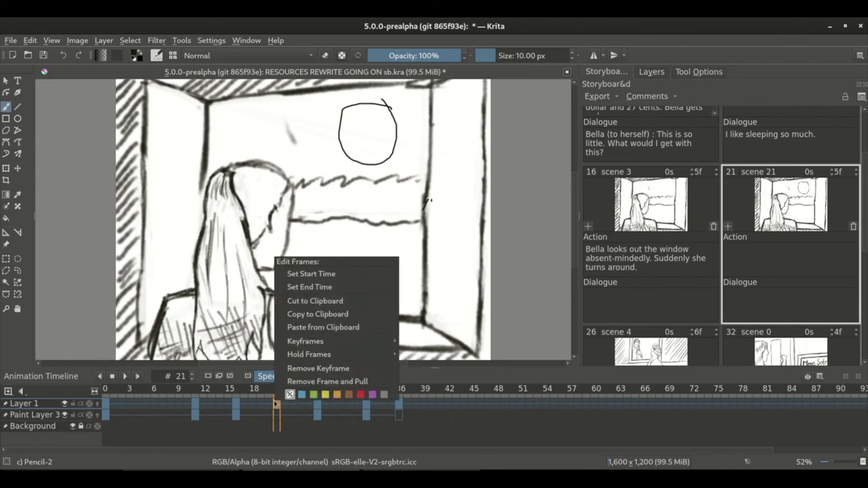
left_click(318, 368)
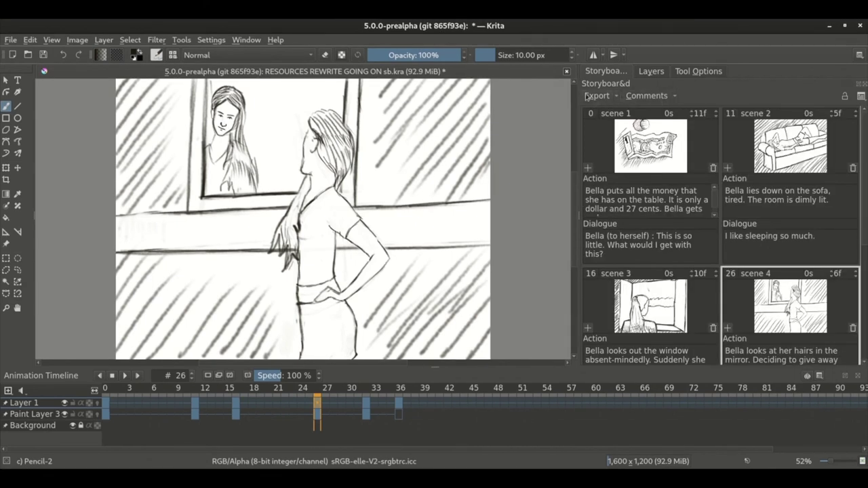
left_click(861, 97)
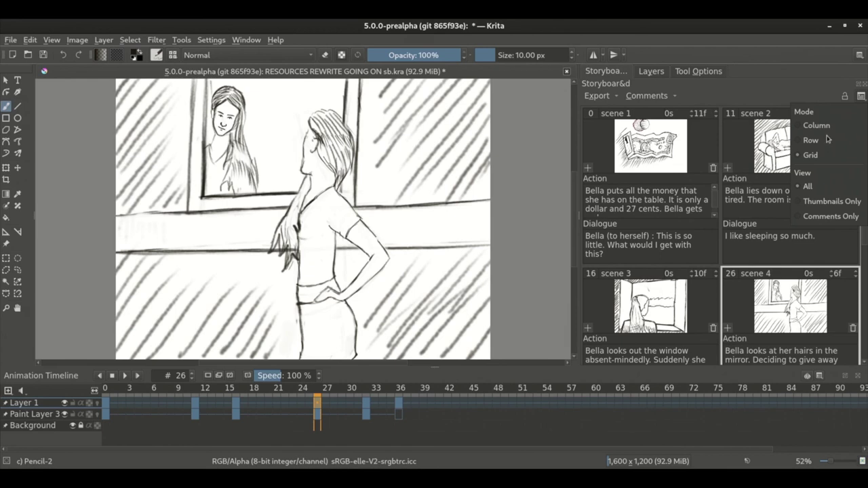
left_click(820, 203)
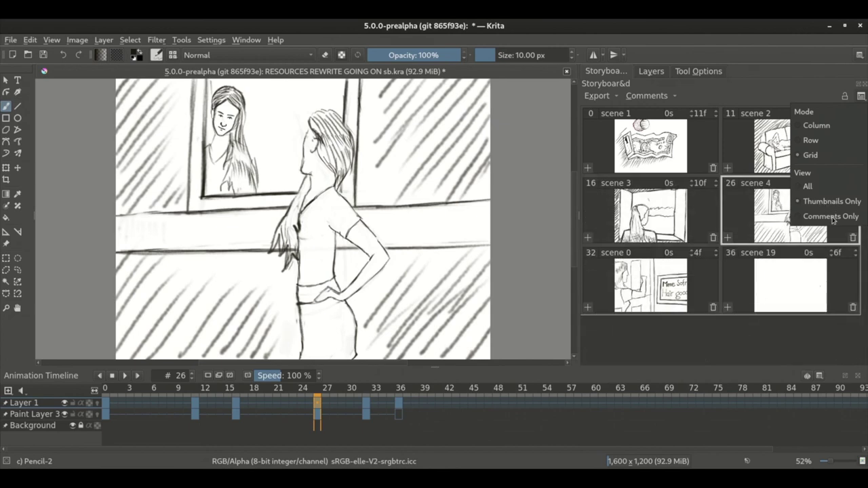
left_click(832, 217)
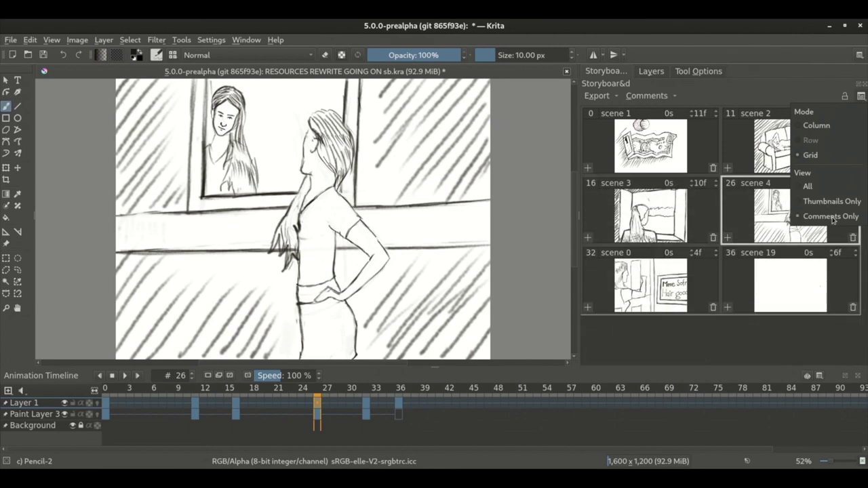
left_click(808, 188)
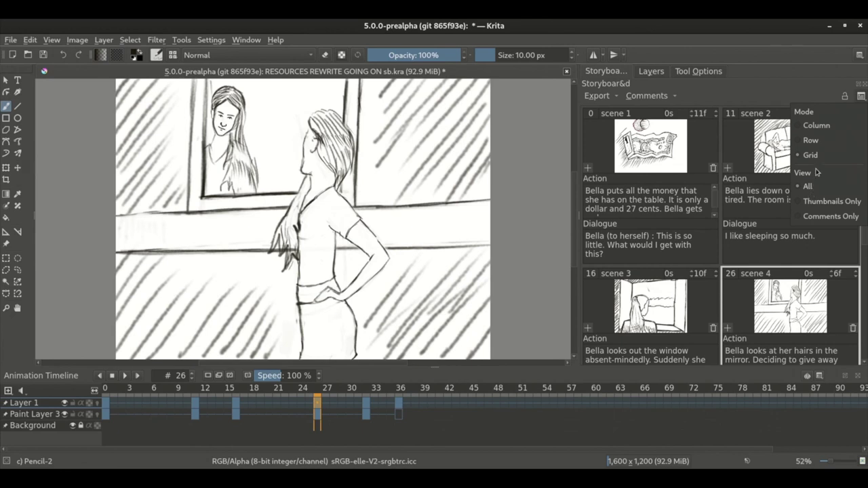
left_click(817, 127)
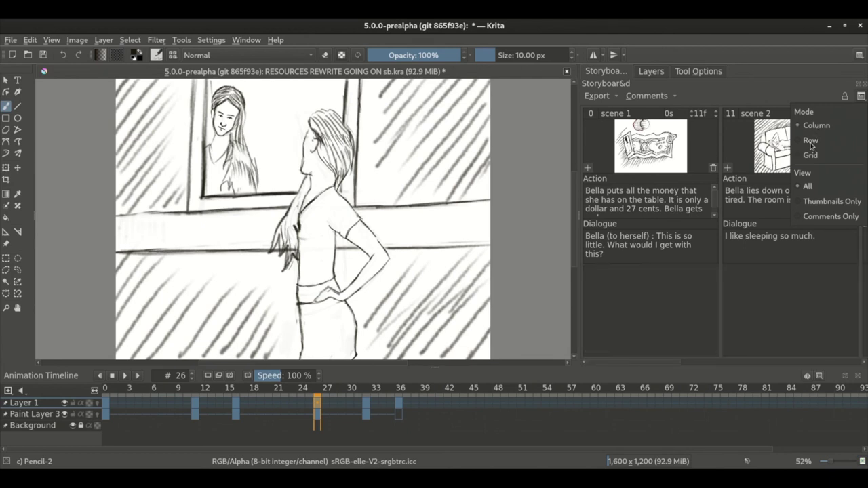
left_click(811, 143)
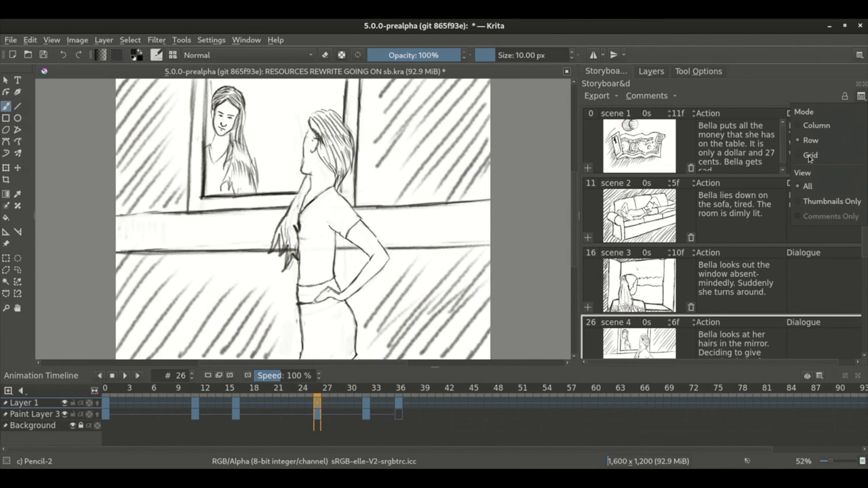
left_click(810, 156)
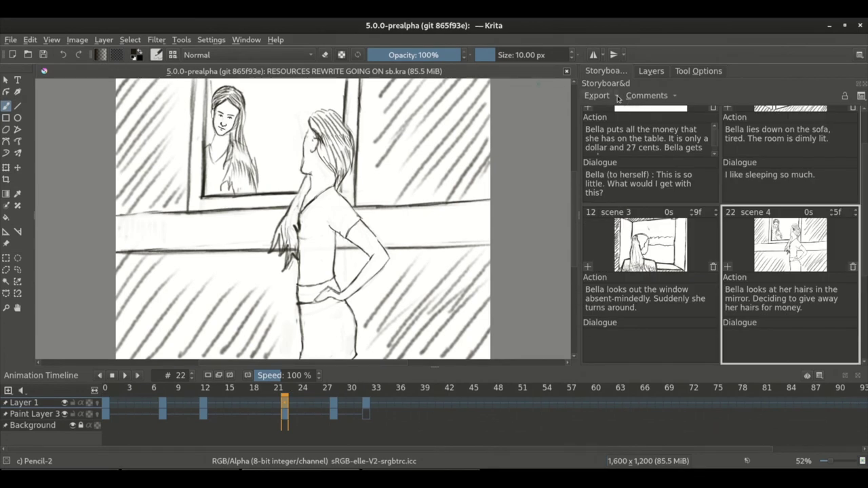
- Open the storyboard PDF export and set the frame range to 0 through 35
left_click(618, 97)
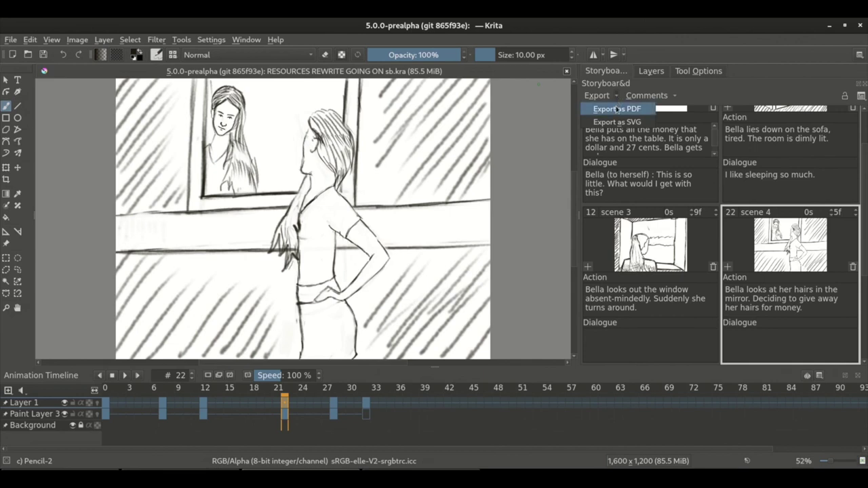
left_click(618, 109)
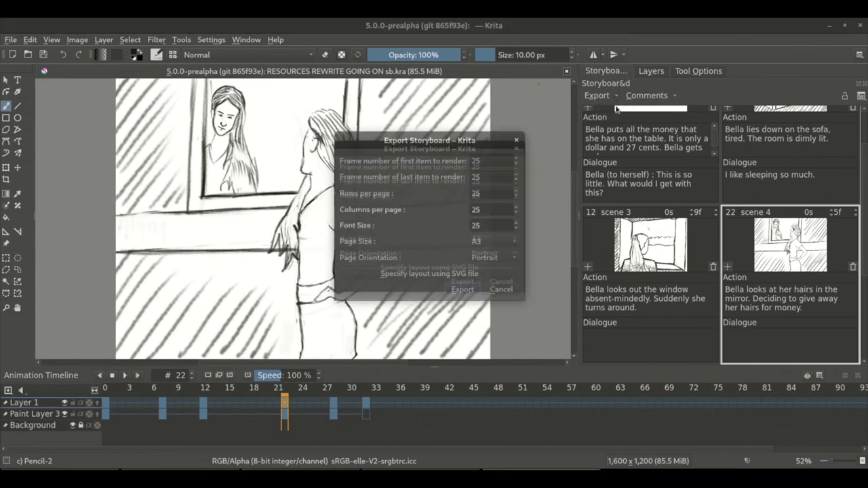
double_click(493, 162)
key("BackSpace")
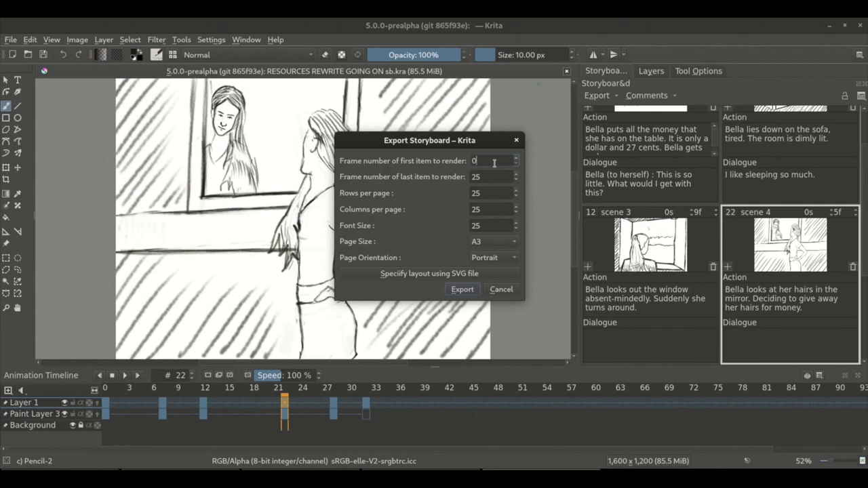
type("0")
double_click(492, 177)
key("BackSpace")
- Set 2 rows and 2 columns per page, then choose an SVG layout file
double_click(500, 193)
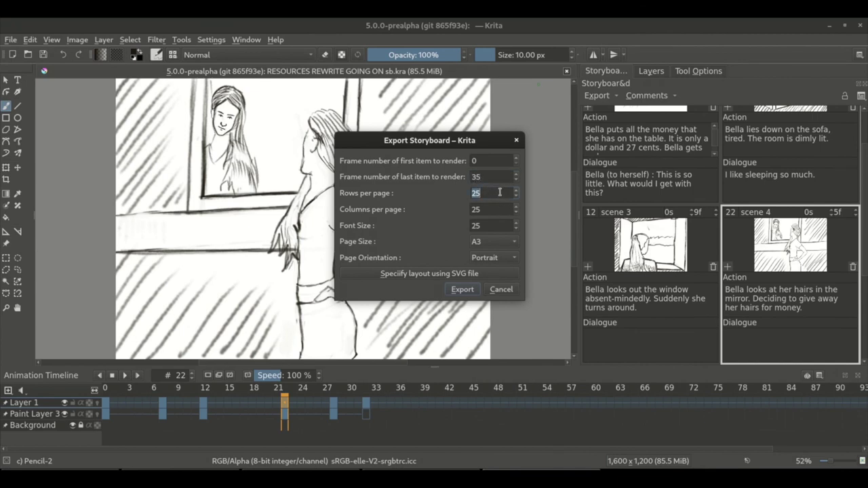
type("2")
double_click(500, 209)
type("2")
left_click(477, 274)
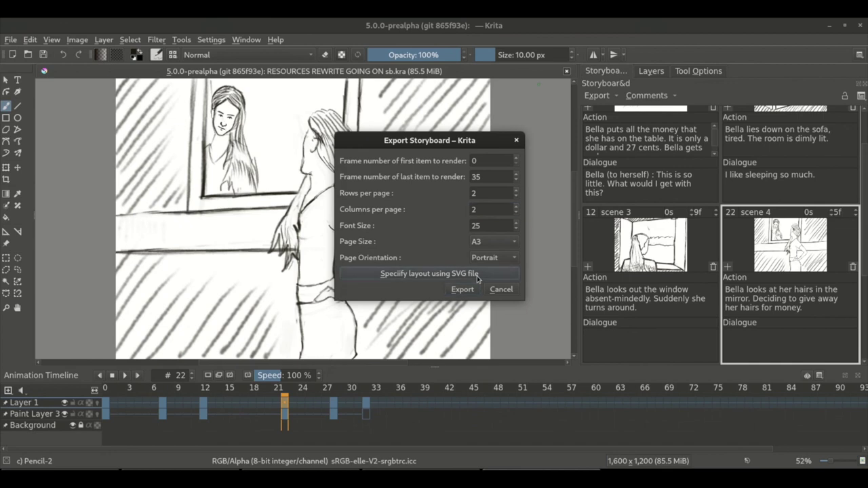